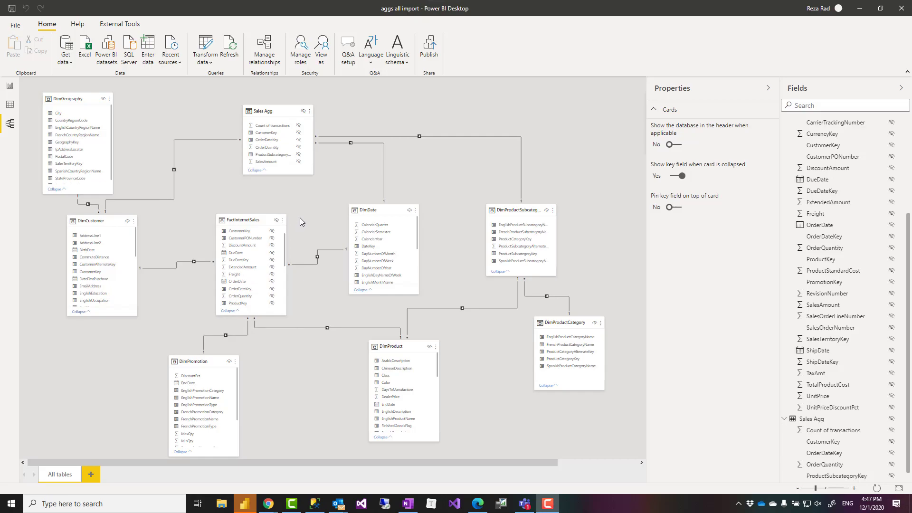
Review the Group By settings of the Sales Agg query's Grouped Rows step in Power Query Editor and leave them unchanged.
mouse_move(279, 110)
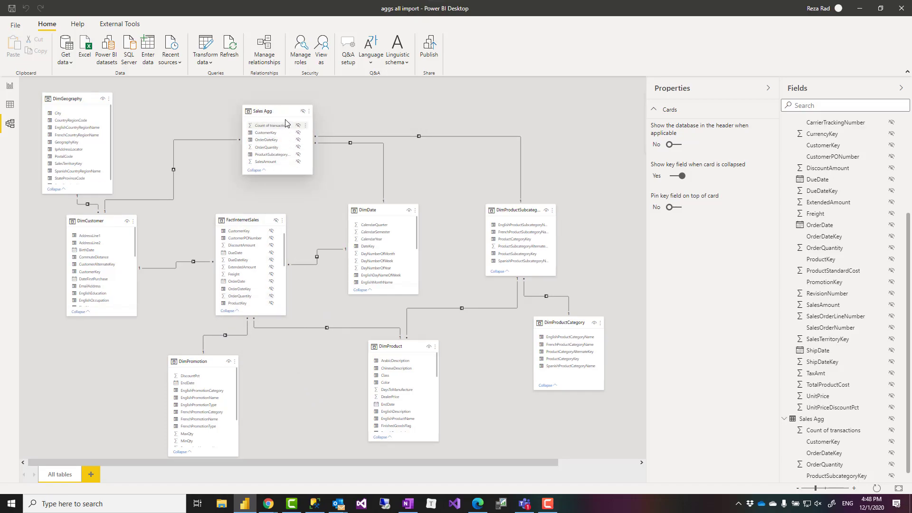
mouse_move(287, 115)
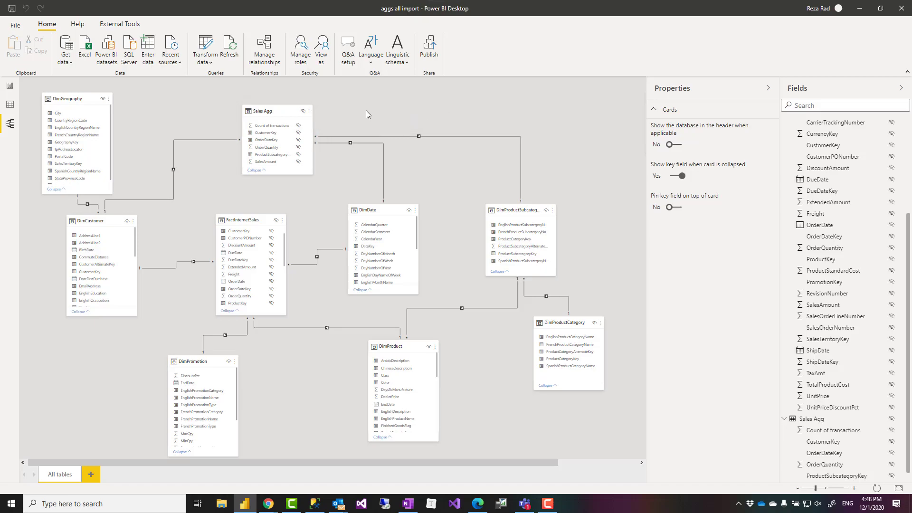
left_click(207, 48)
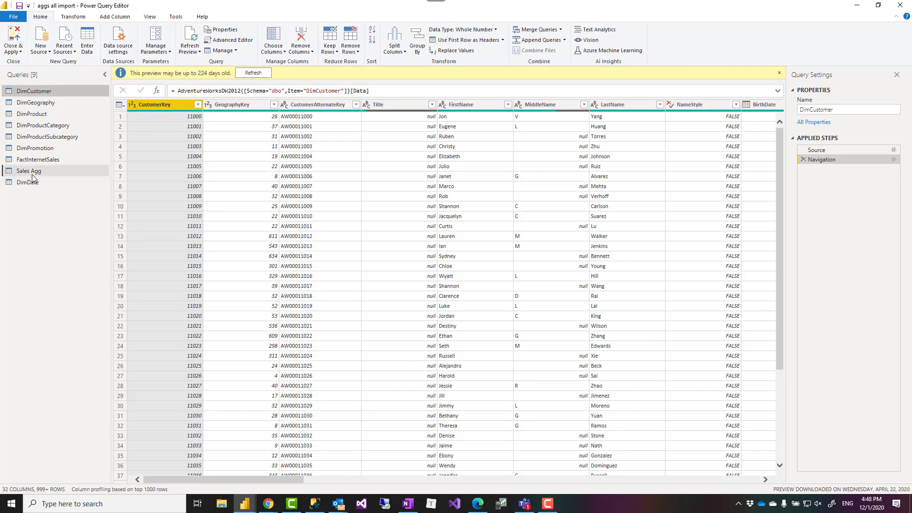
left_click(32, 172)
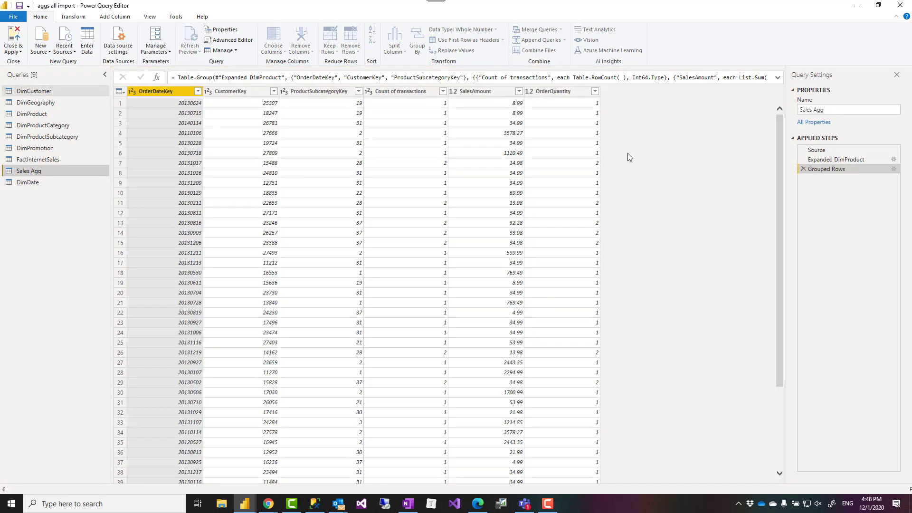
left_click(893, 170)
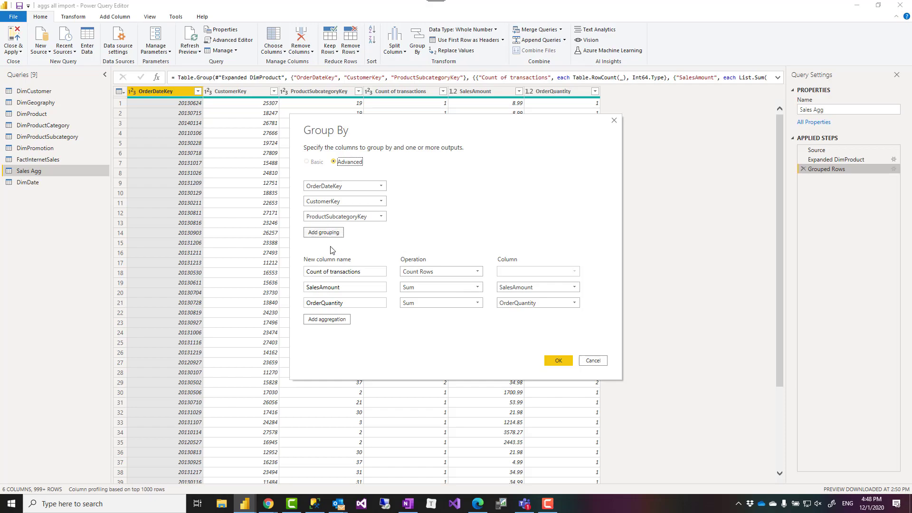
left_click(594, 361)
left_click(901, 8)
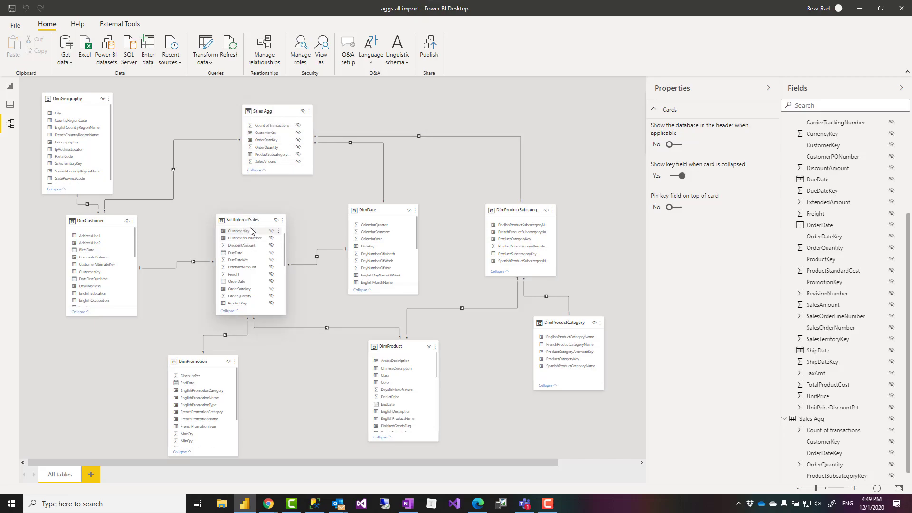
Inspect the Sales Agg table's storage mode and properties in the model diagram.
mouse_move(278, 114)
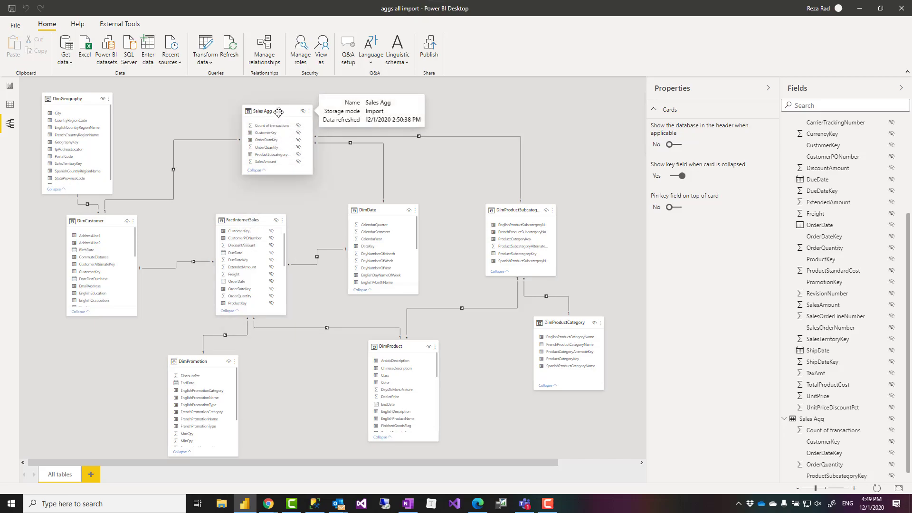
left_click(282, 111)
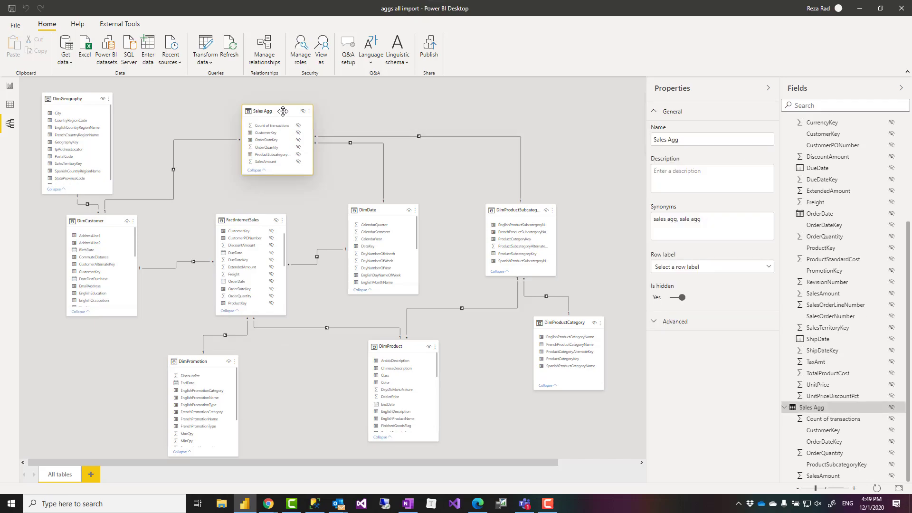
left_click(354, 105)
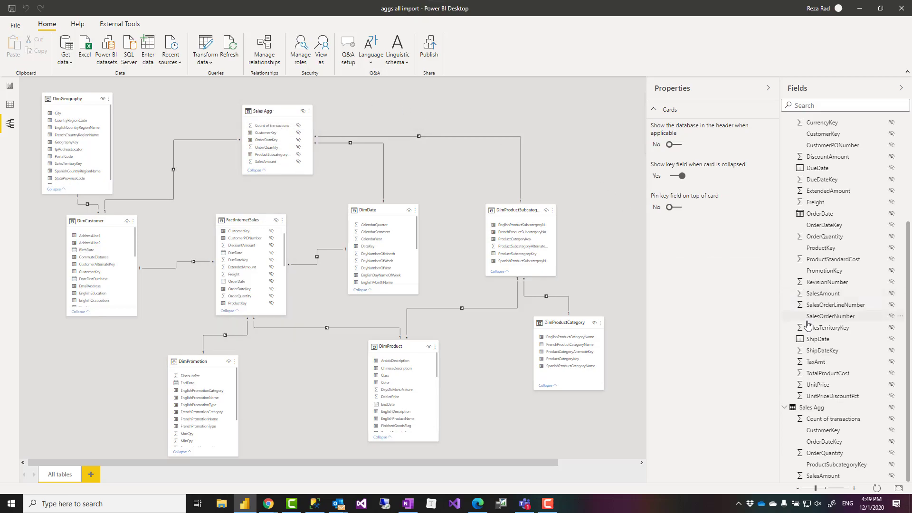
Try to set up a Count aggregation for Count of transactions in Sales Agg's aggregation settings, check the detail tables offered, and cancel.
right_click(825, 410)
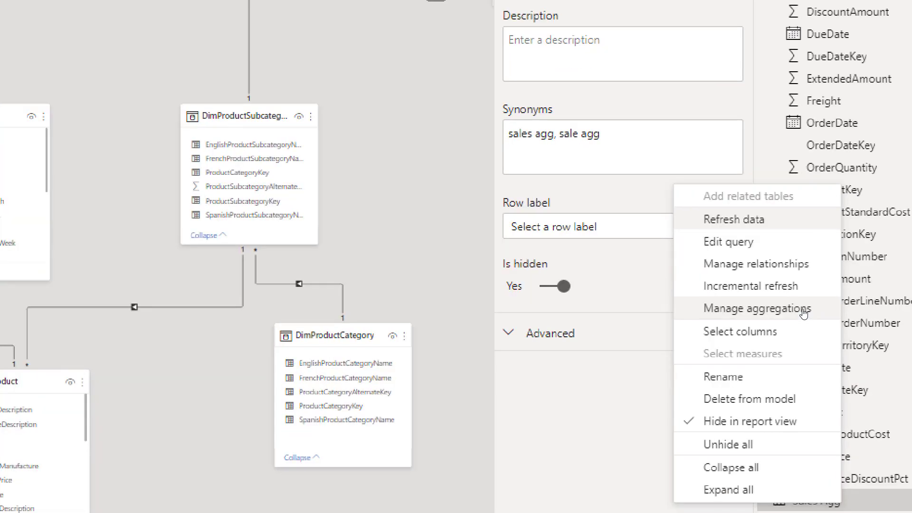
left_click_drag(692, 299, 800, 309)
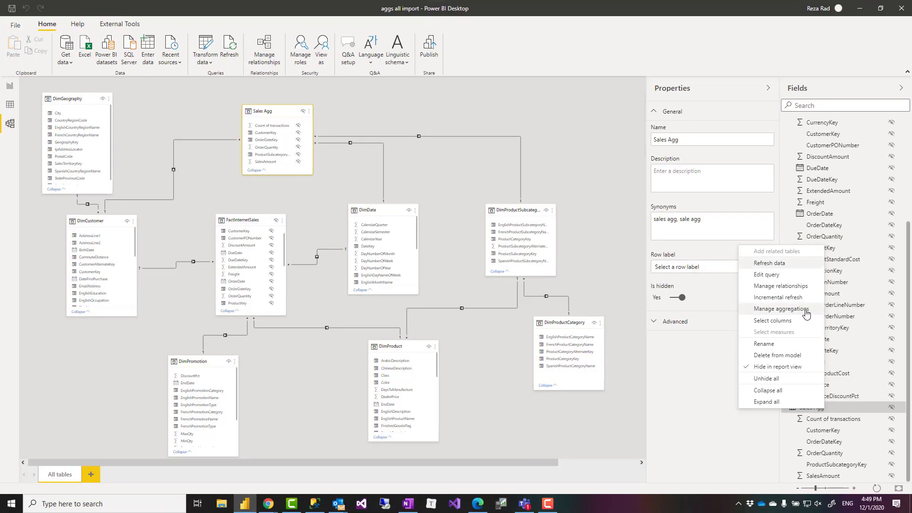
left_click(803, 317)
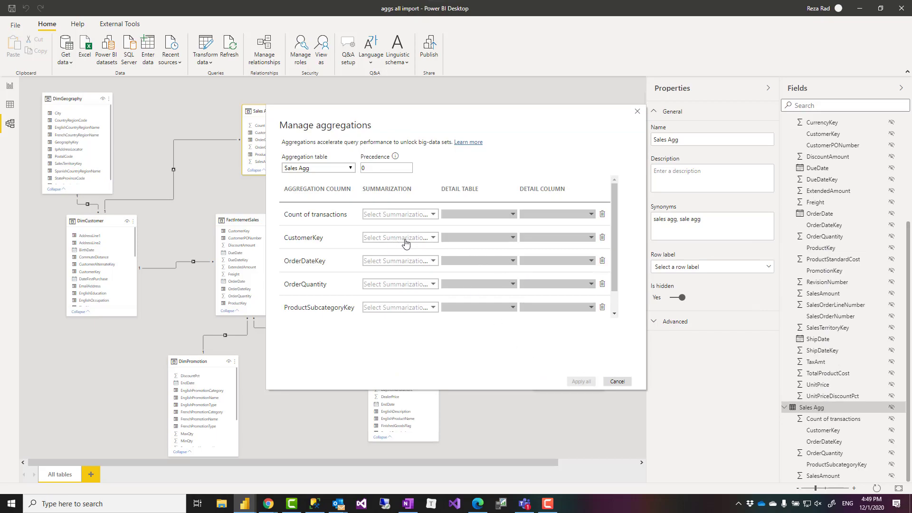
left_click(433, 216)
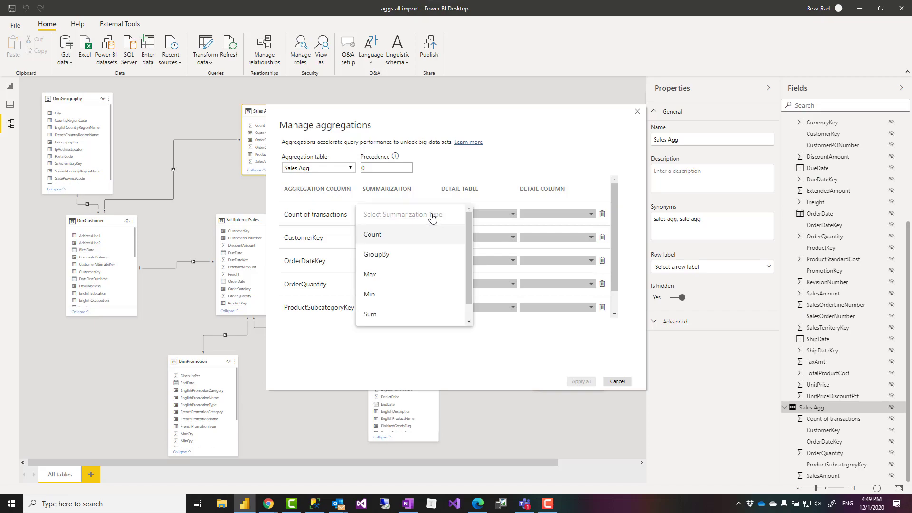
left_click(397, 237)
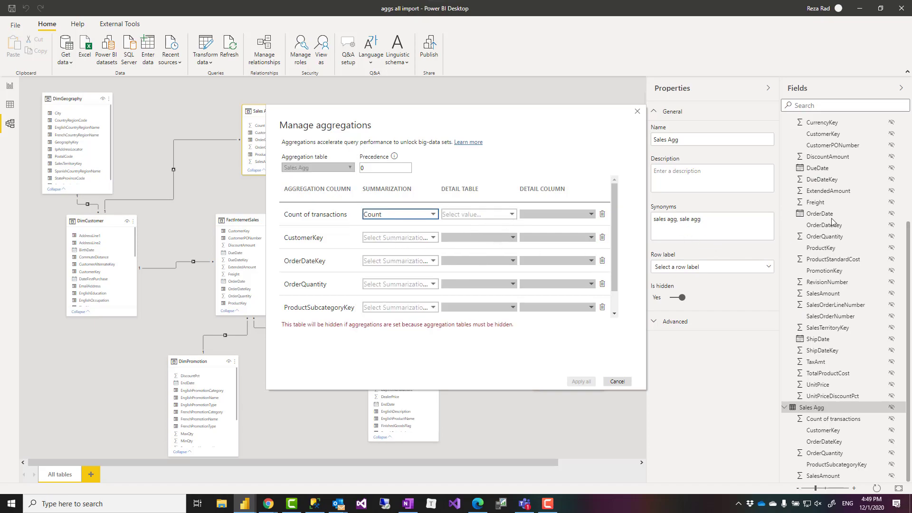
left_click(496, 216)
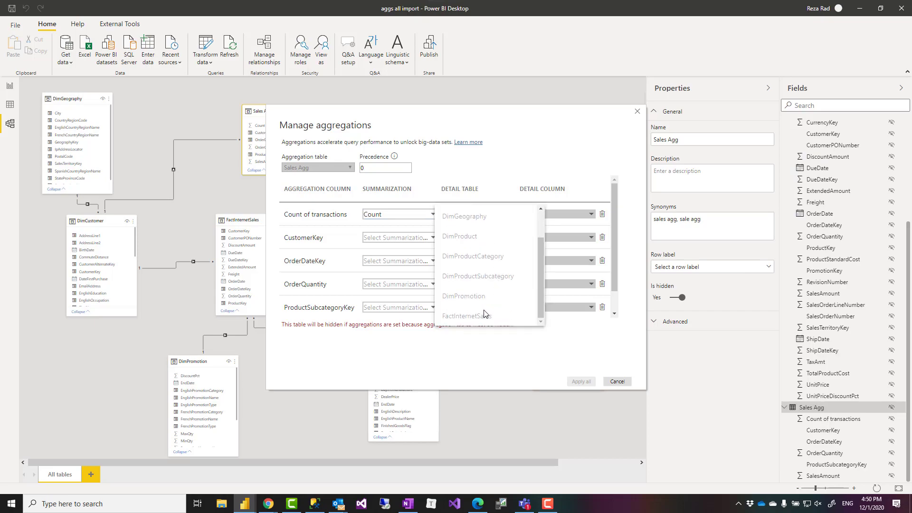
scroll(482, 304, "up", 2)
scroll(469, 253, "down", 1)
left_click(512, 365)
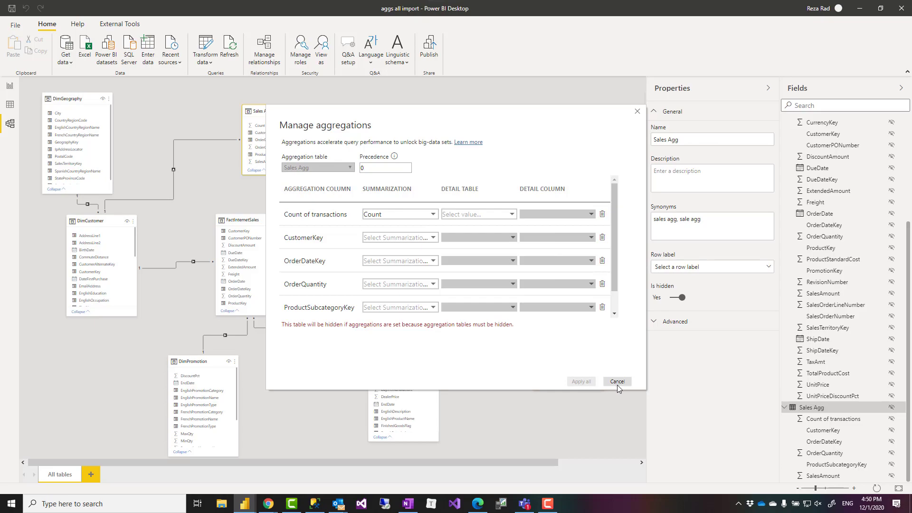
left_click(617, 382)
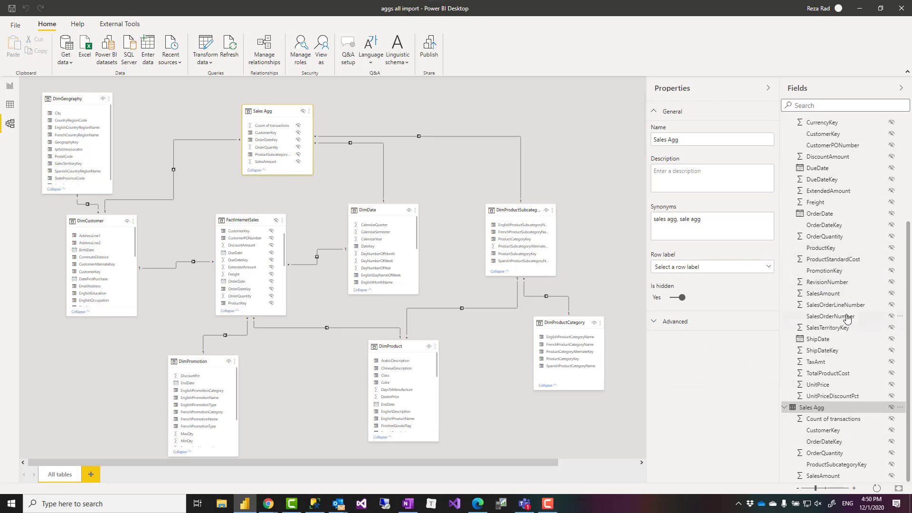
Look through the model's field list from Sales Agg up to the Measures table and clear the table selection.
scroll(857, 303, "up", 2)
scroll(840, 282, "down", 1)
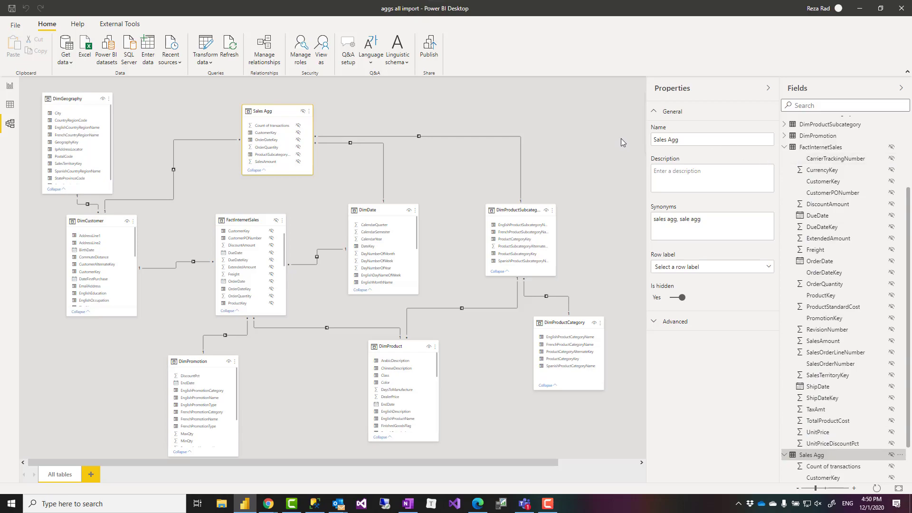
scroll(841, 171, "up", 3)
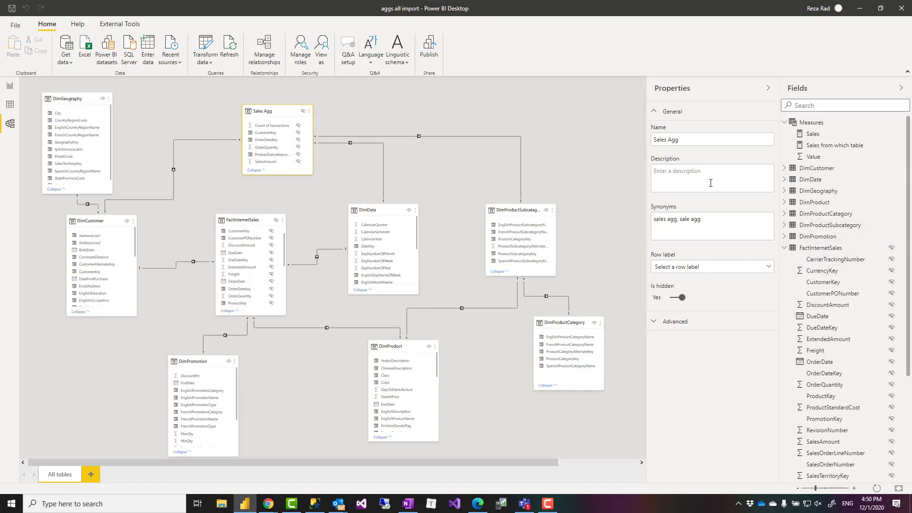
left_click(634, 184)
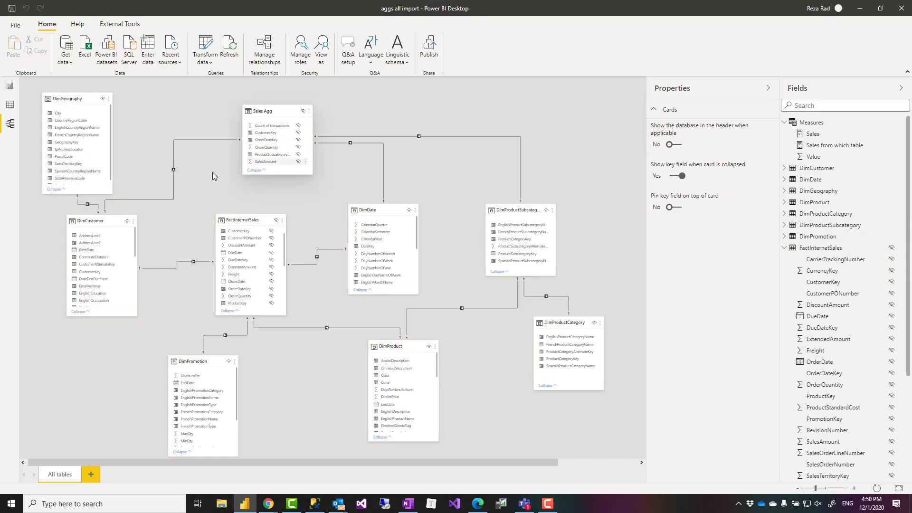
Examine the dimension tables related to Sales Agg: DimCustomer, DimDate, DimProductSubcategory, DimProductCategory and DimGeography.
mouse_move(250, 219)
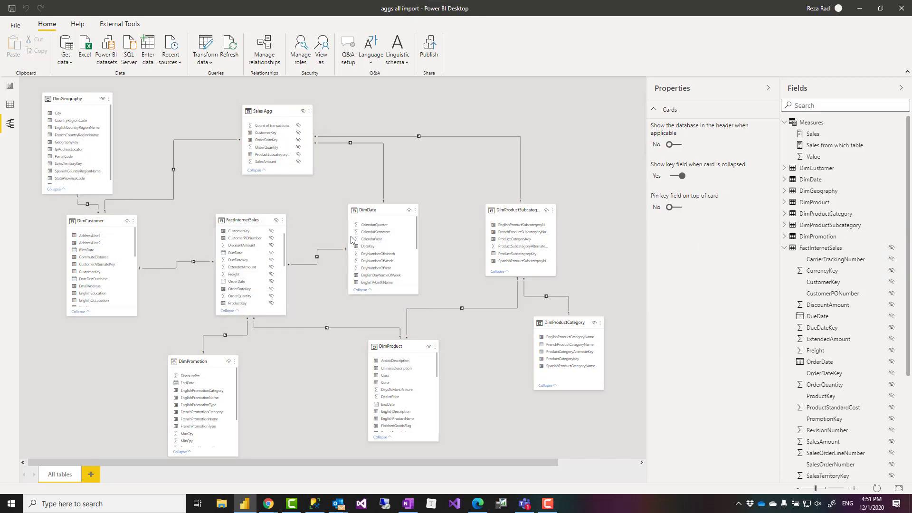
mouse_move(278, 111)
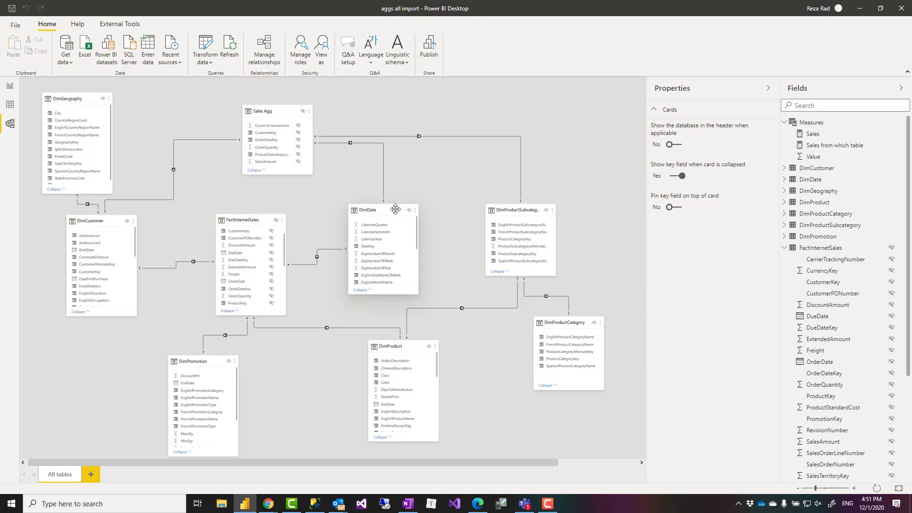
mouse_move(526, 212)
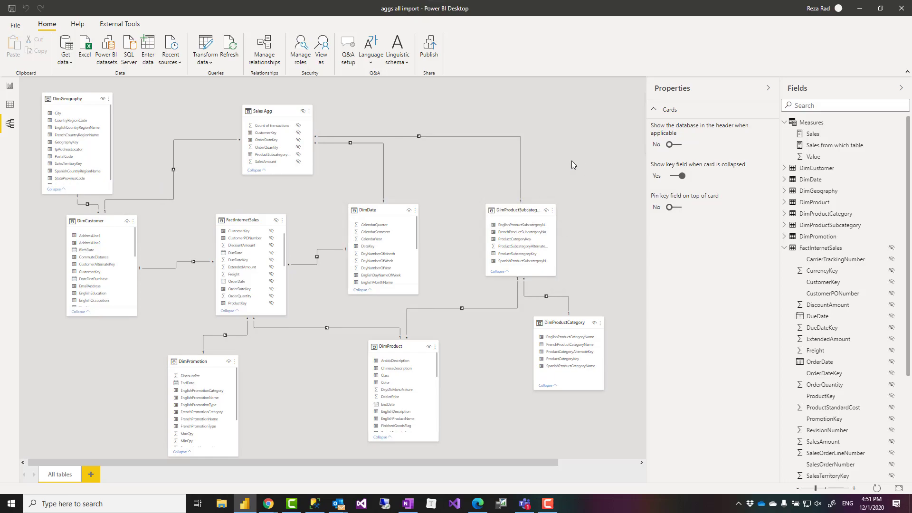
left_click(94, 222)
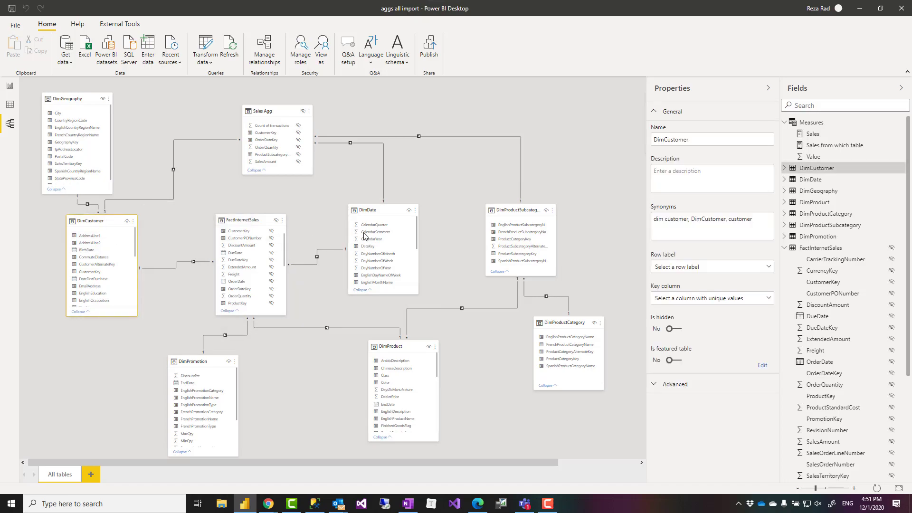
left_click(382, 210)
left_click(517, 210)
left_click(375, 210)
left_click(95, 221)
left_click(576, 323)
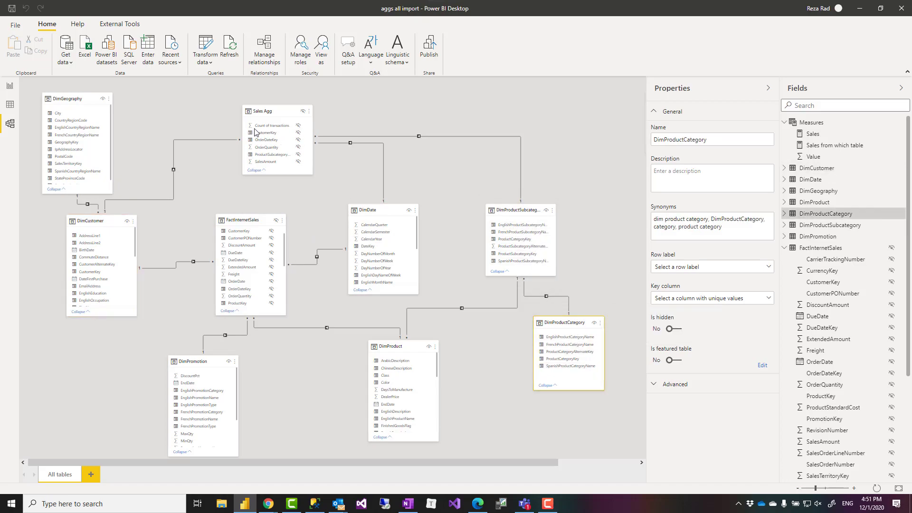
left_click(79, 98)
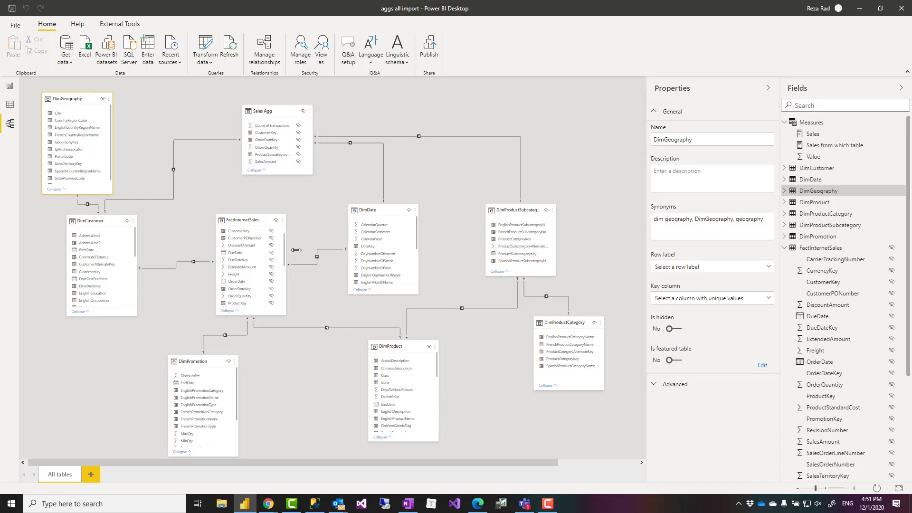
Examine the DimProduct and DimPromotion tables and their relationships to FactInternetSales.
left_click(399, 346)
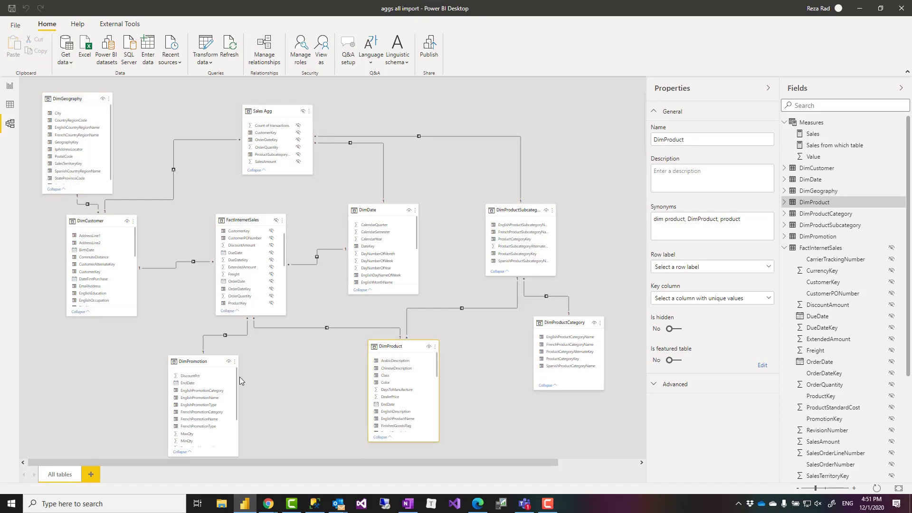
left_click(196, 364)
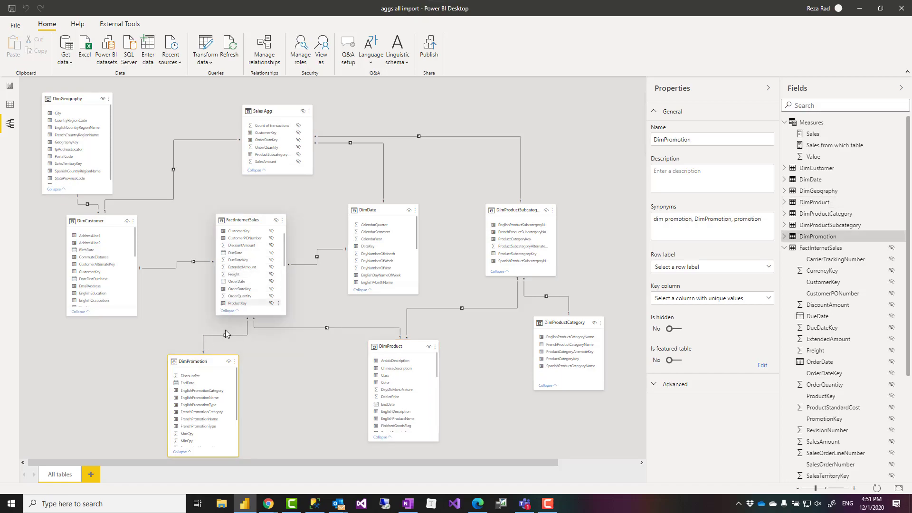
mouse_move(218, 366)
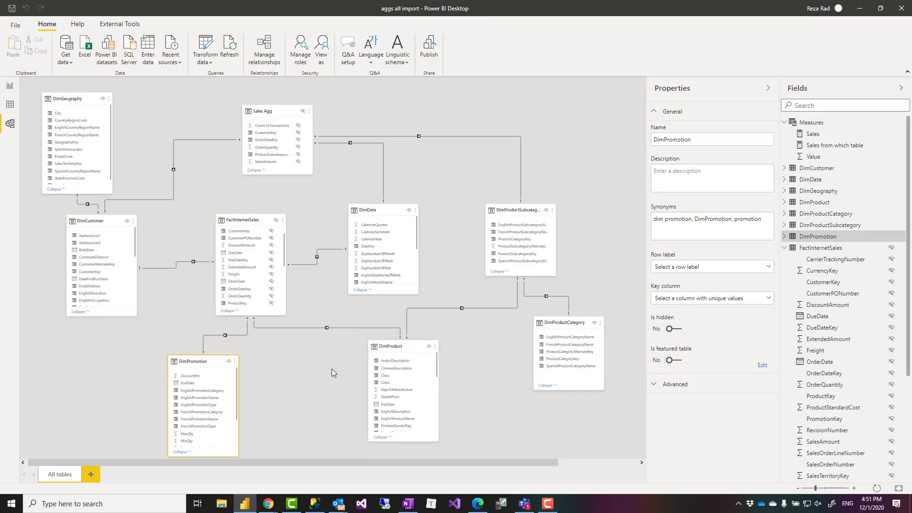
left_click(318, 372)
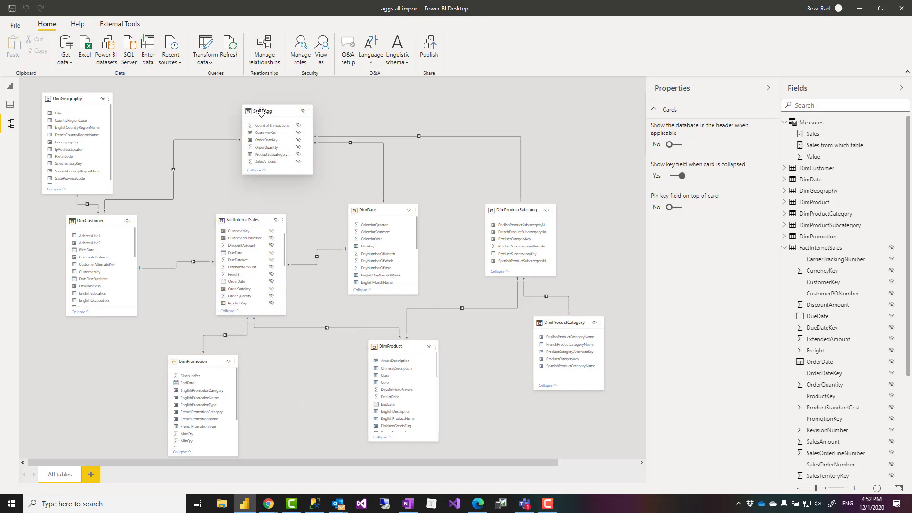
Show the Sales measure's formula in Data view at a larger text size and highlight its DimPromotion and DimProduct ISCROSSFILTERED conditions.
left_click(10, 104)
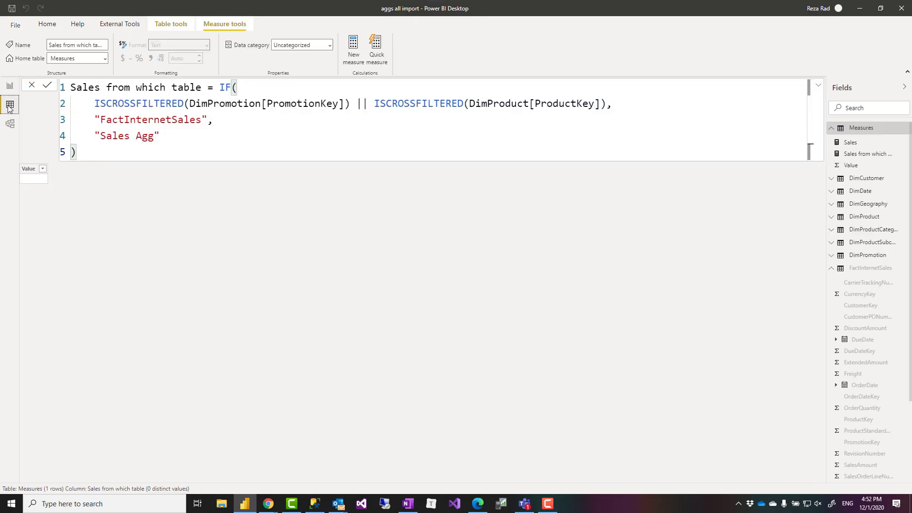
left_click(851, 144)
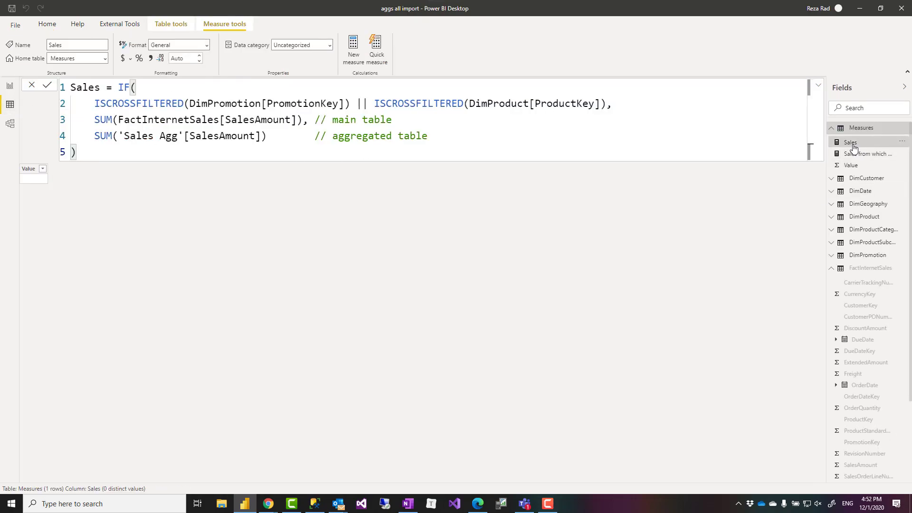
scroll(212, 144, "up", 5)
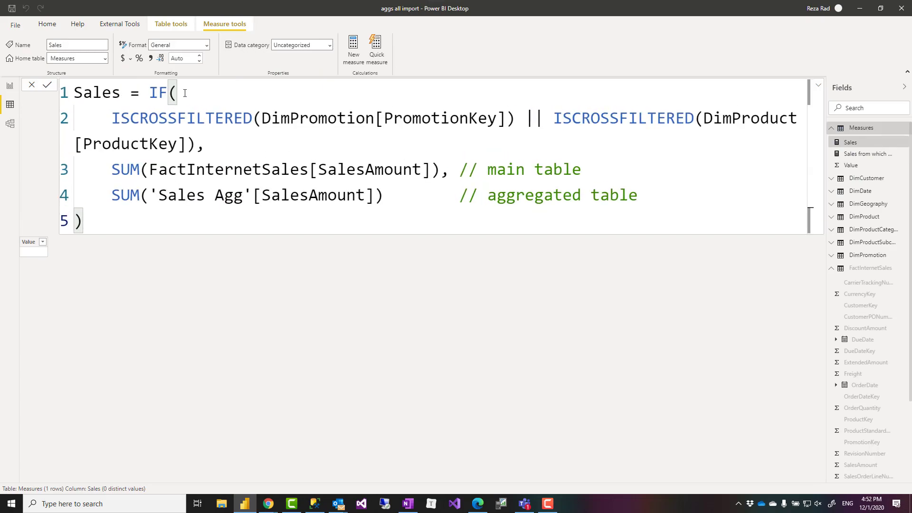
left_click_drag(111, 118, 517, 112)
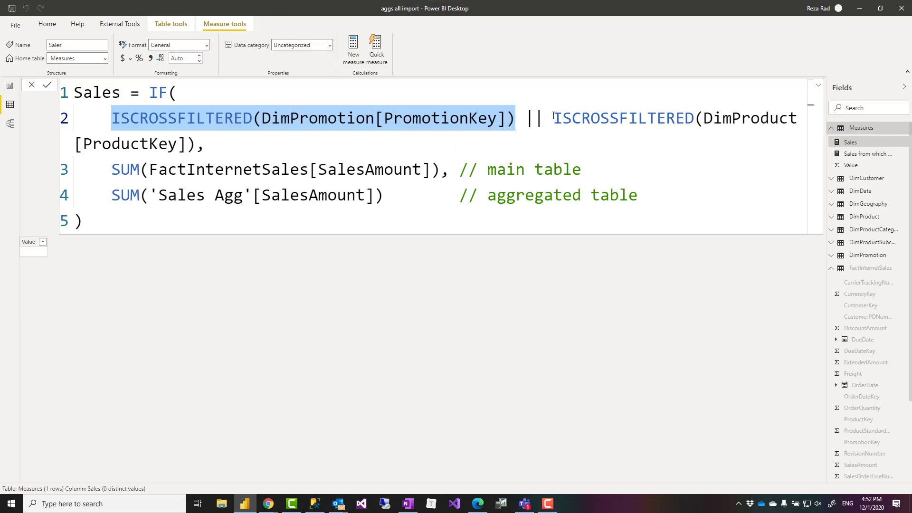
left_click_drag(553, 117, 395, 146)
left_click_drag(211, 153, 199, 150)
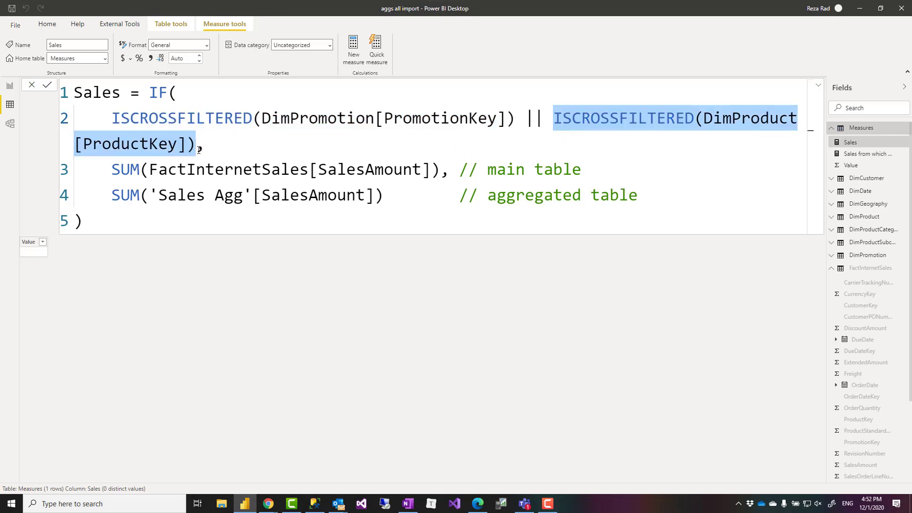
Highlight the Sales formula's combined ISCROSSFILTERED condition and its two SUM expressions, and collapse FactInternetSales in the field list.
left_click(267, 138)
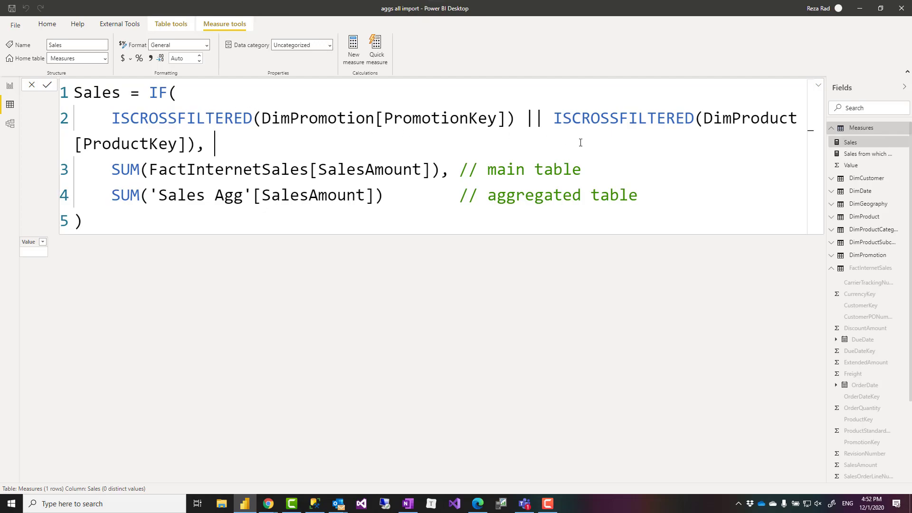
left_click_drag(113, 117, 194, 144)
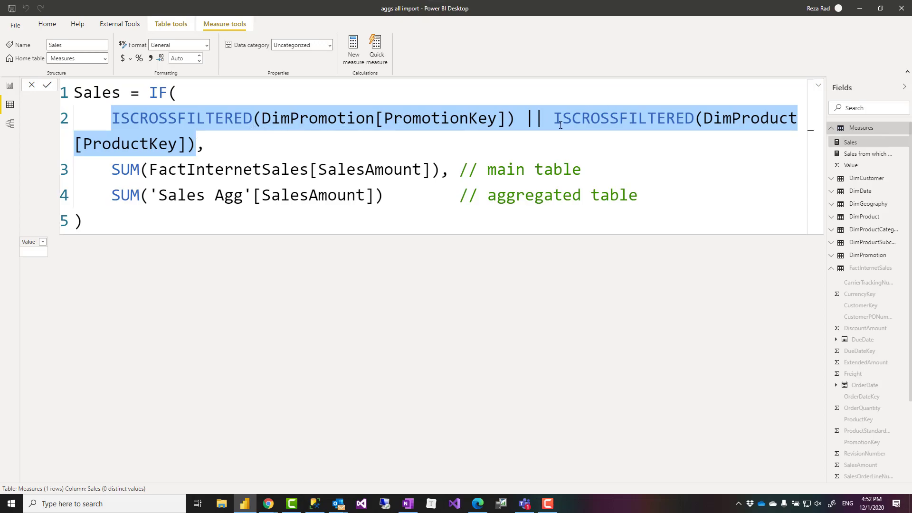
left_click_drag(113, 170, 441, 170)
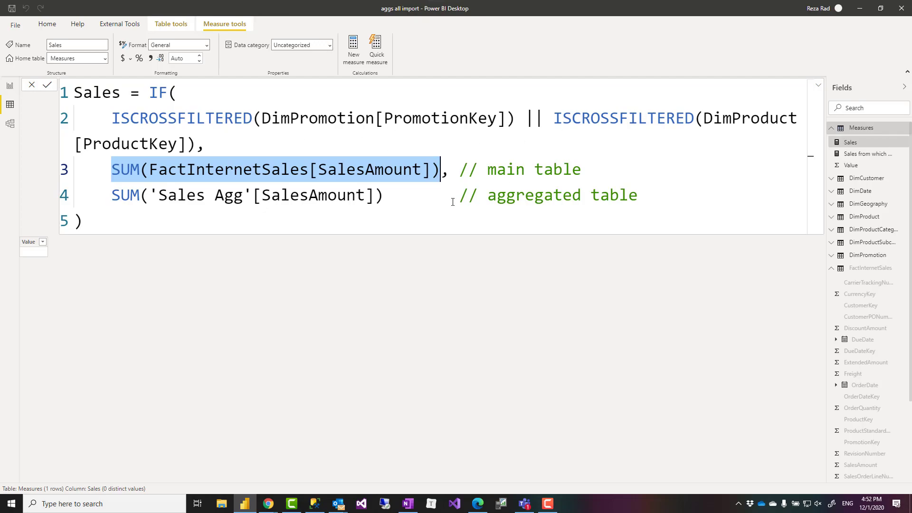
left_click_drag(387, 204, 112, 192)
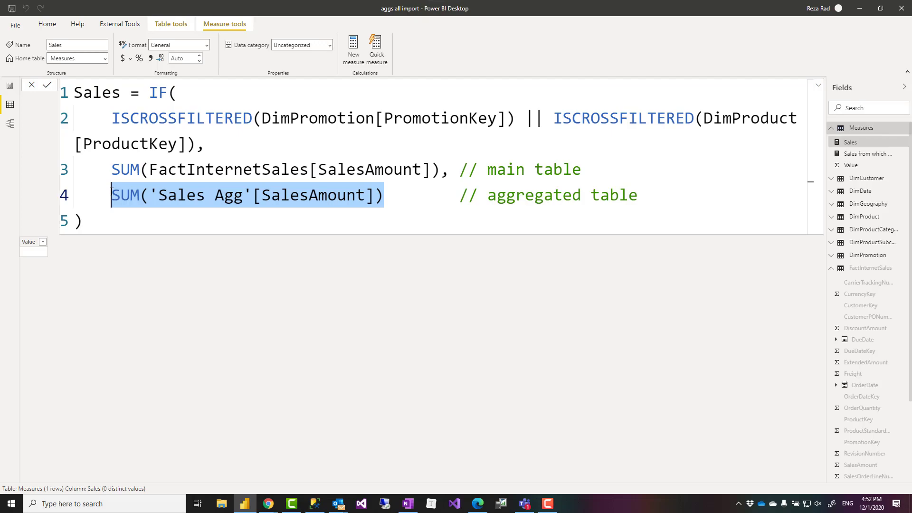
left_click(387, 198)
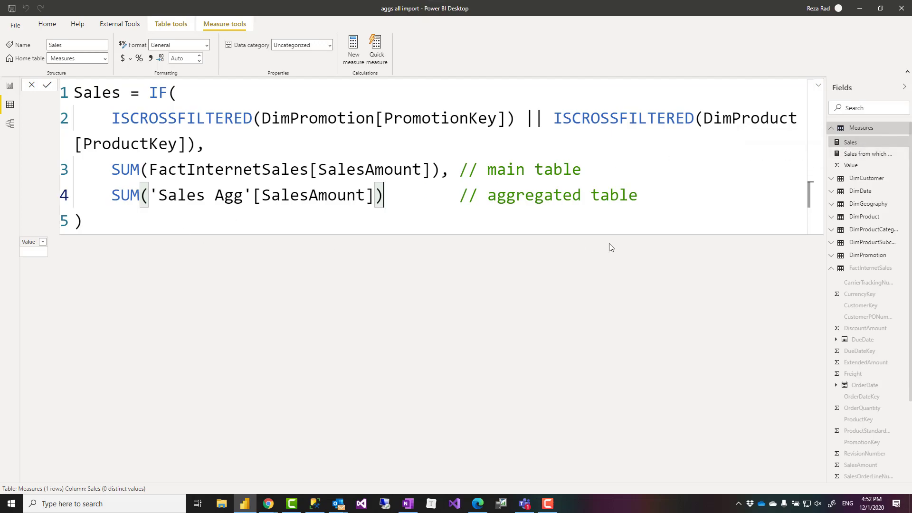
left_click(837, 274)
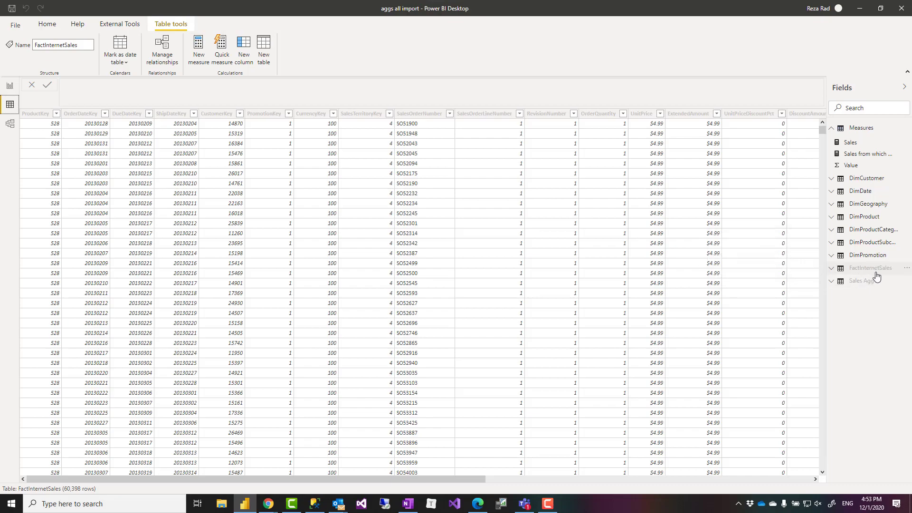
mouse_move(883, 272)
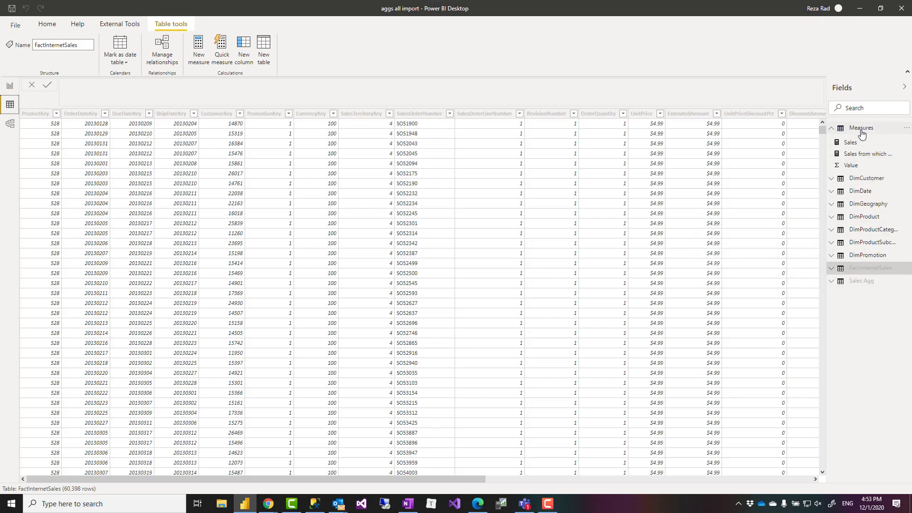
In Report view, move the sales bar chart toward the middle of the page and remove EnglishProductName from its axis.
left_click(10, 87)
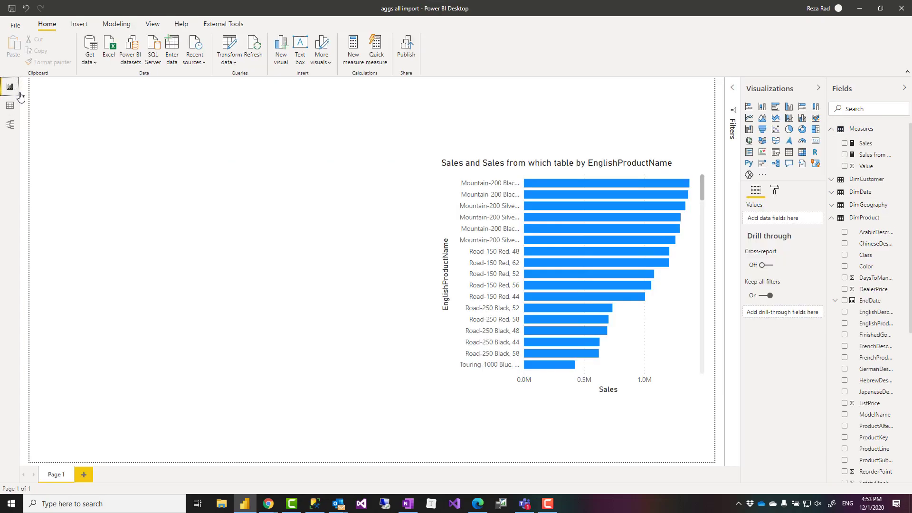
left_click_drag(570, 177, 455, 174)
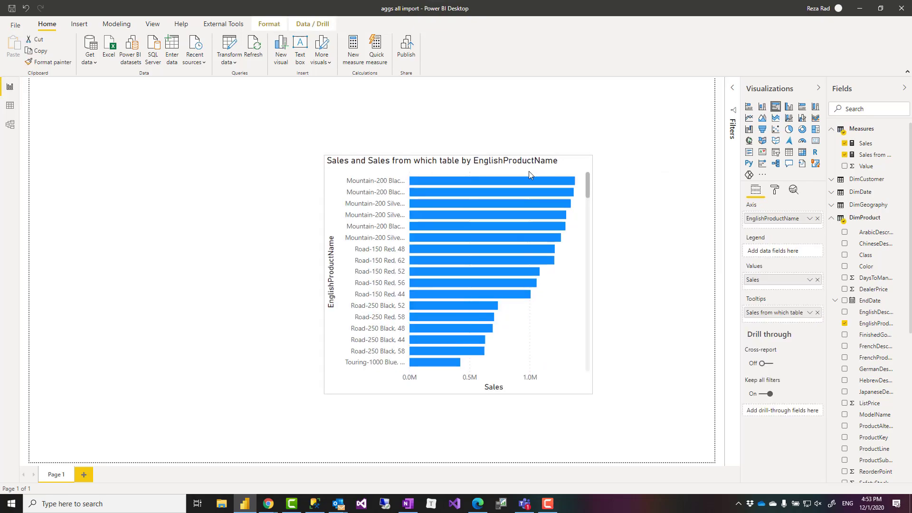
left_click(818, 219)
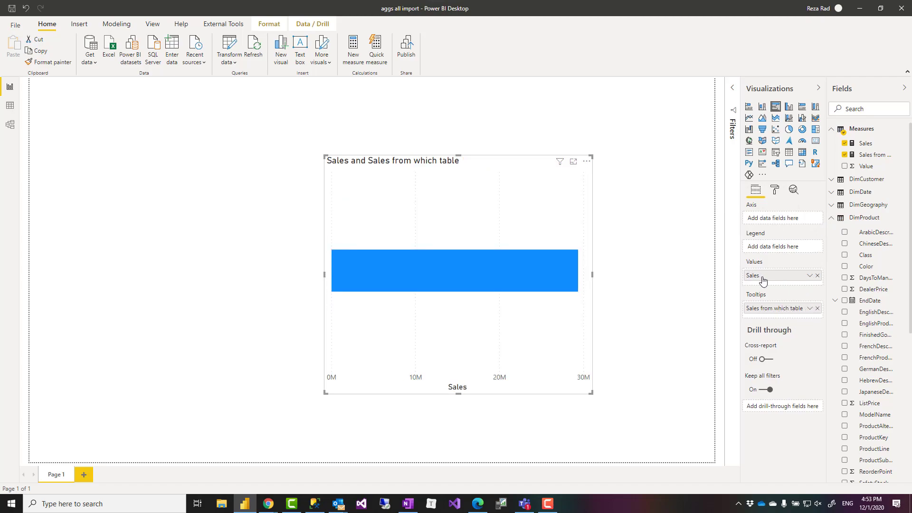
Examine the enlarged formula of the Sales from which table measure, highlighting its two table names, and show the chart's total-bar tooltip.
left_click(873, 159)
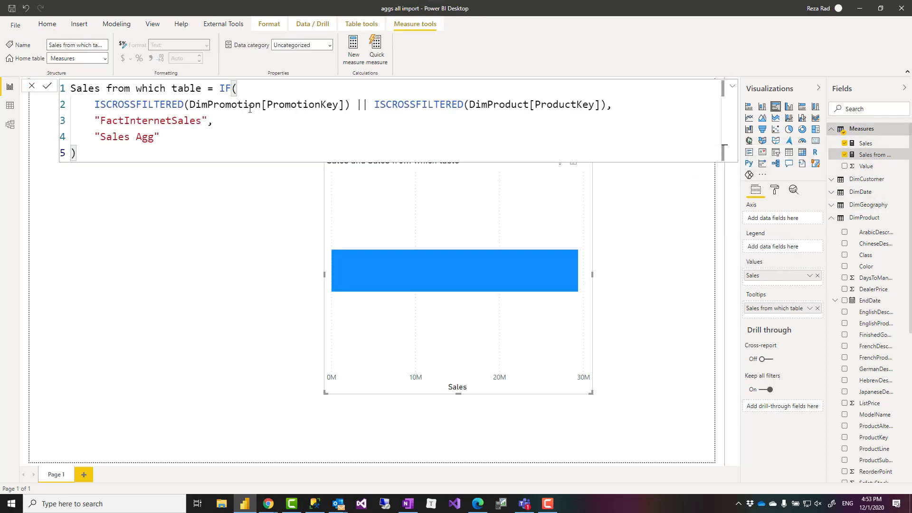
scroll(231, 121, "up", 4, "ctrl")
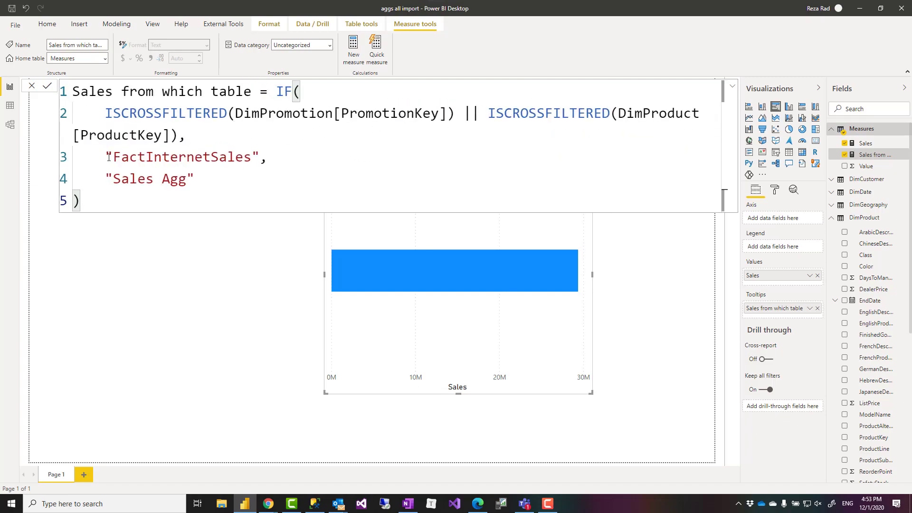
left_click_drag(113, 156, 251, 158)
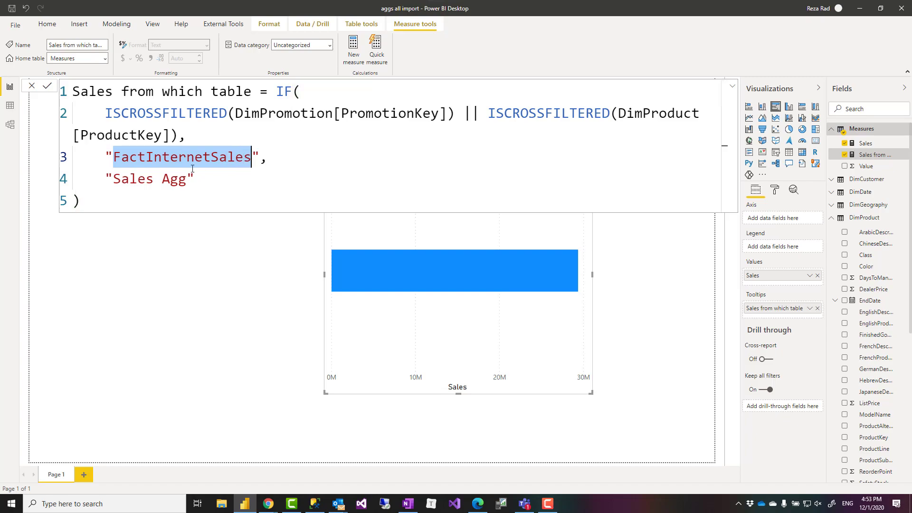
left_click_drag(113, 179, 187, 176)
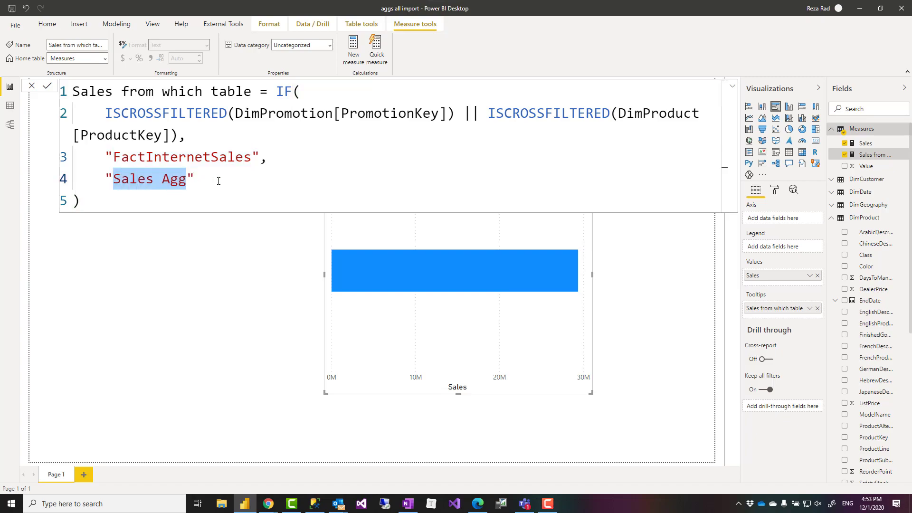
left_click(453, 317)
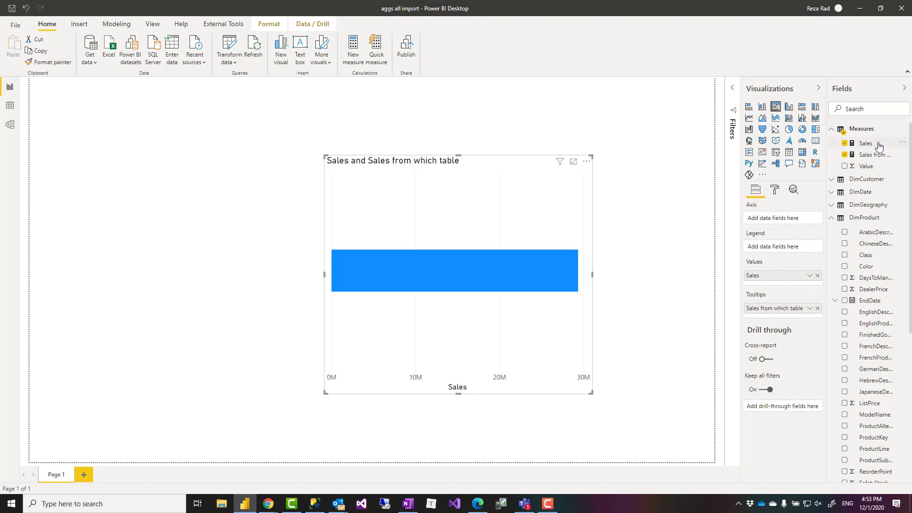
mouse_move(483, 275)
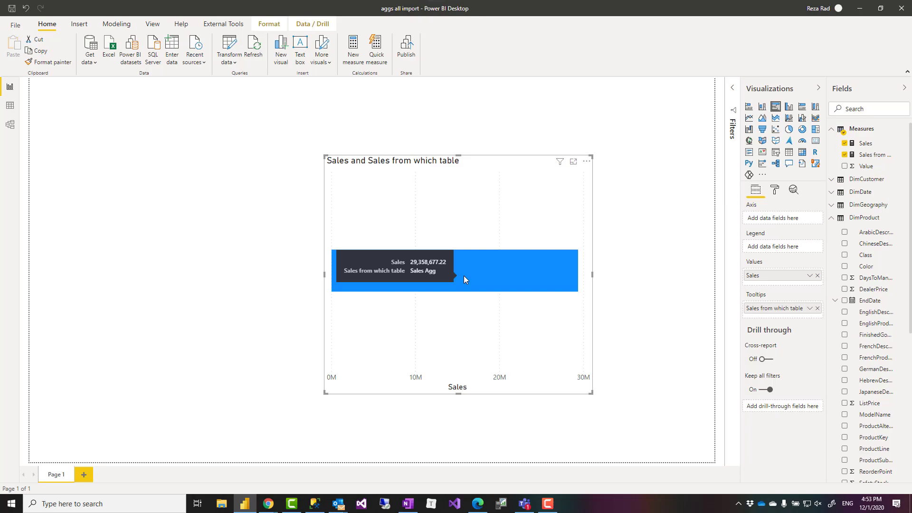
Break the bar chart down by EnglishEducation from DimCustomer and check the source table for the Bachelors bar.
left_click(832, 180)
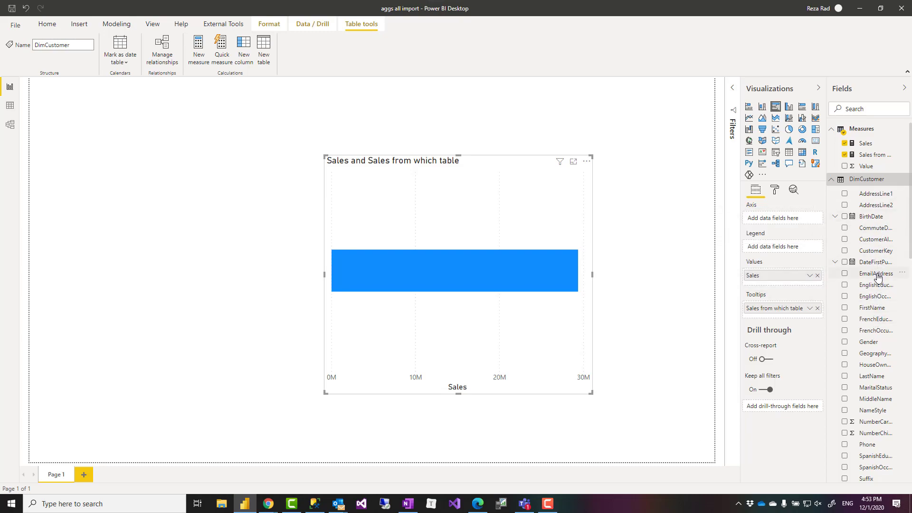
left_click_drag(878, 287, 783, 221)
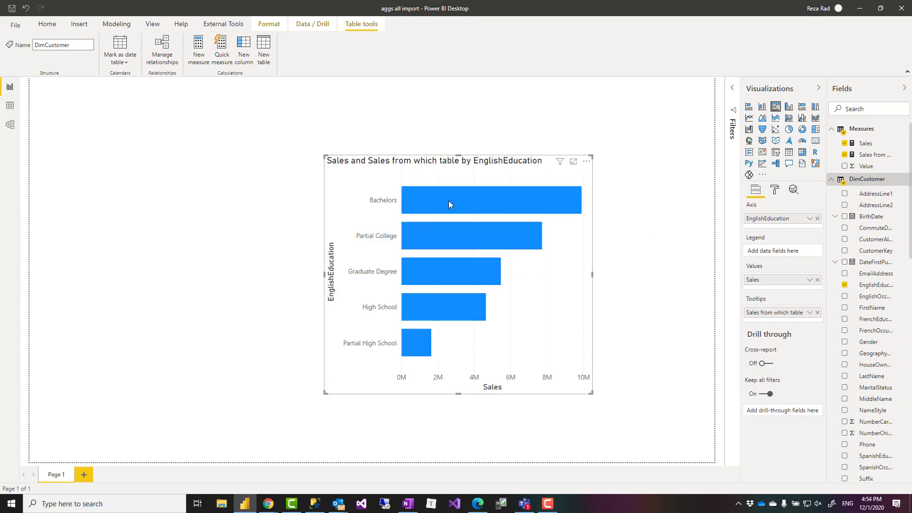
mouse_move(449, 202)
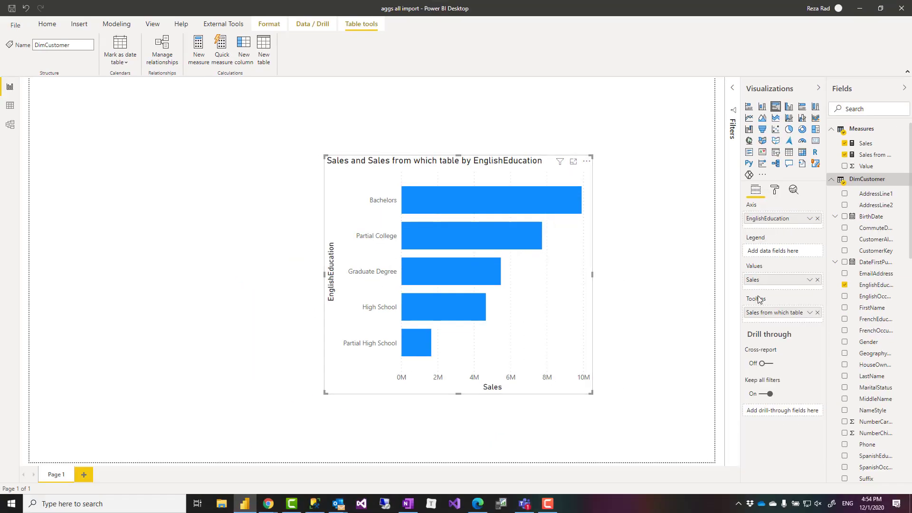
Replace EnglishEducation on the chart's axis with EnglishProductName from DimProduct and check the source table in a product bar's tooltip.
left_click(817, 218)
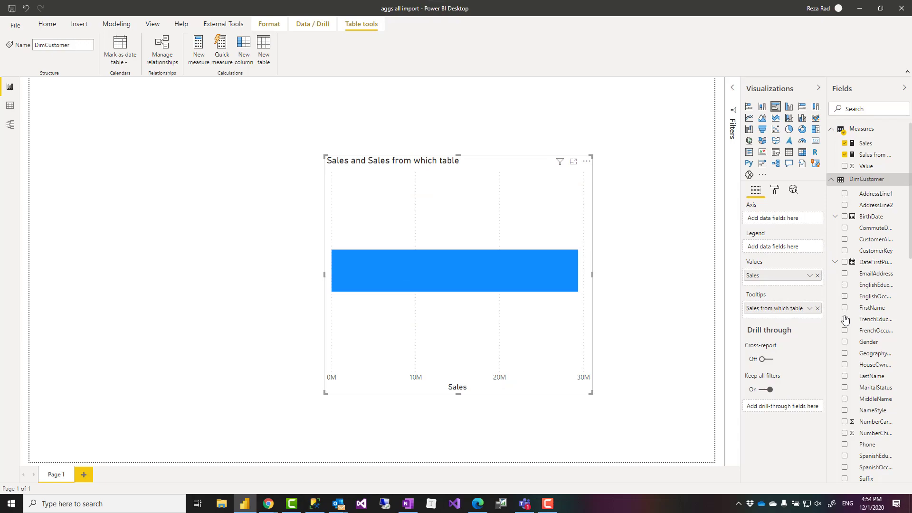
left_click(831, 179)
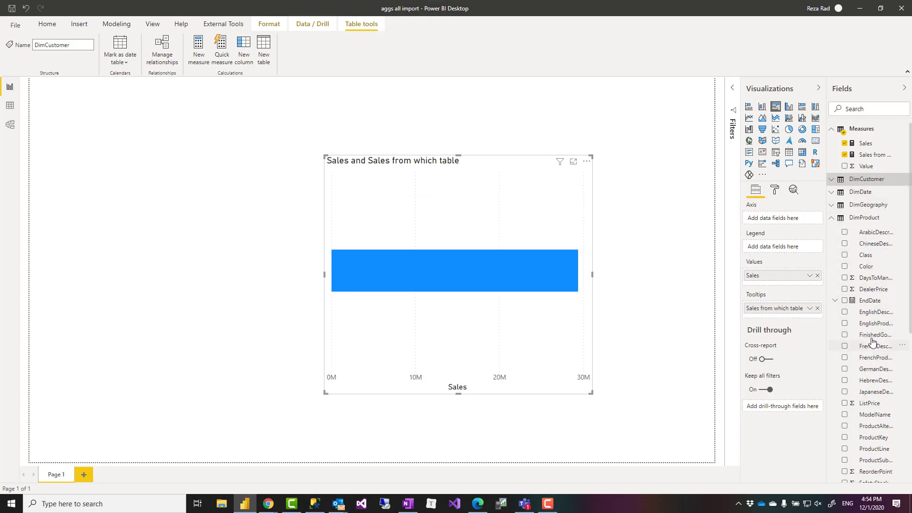
left_click_drag(869, 327, 776, 225)
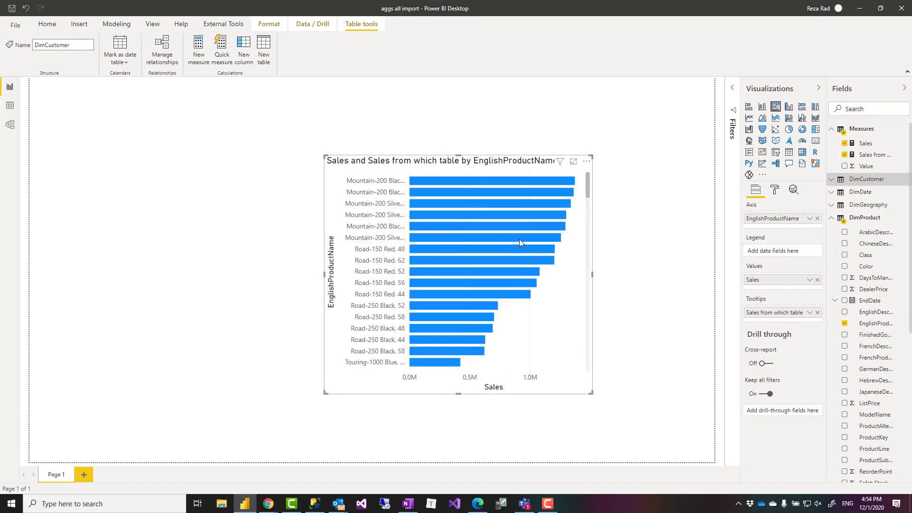
mouse_move(520, 240)
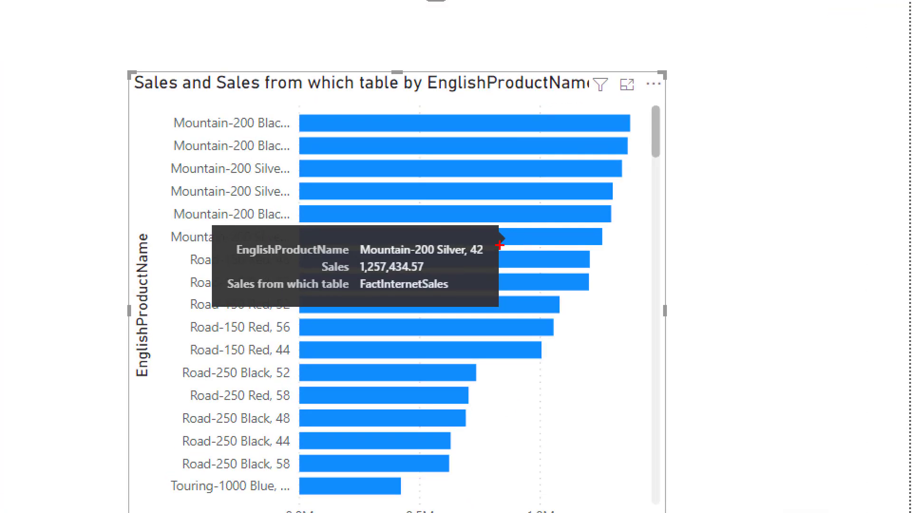
left_click_drag(354, 274, 459, 292)
key("r")
key("Escape")
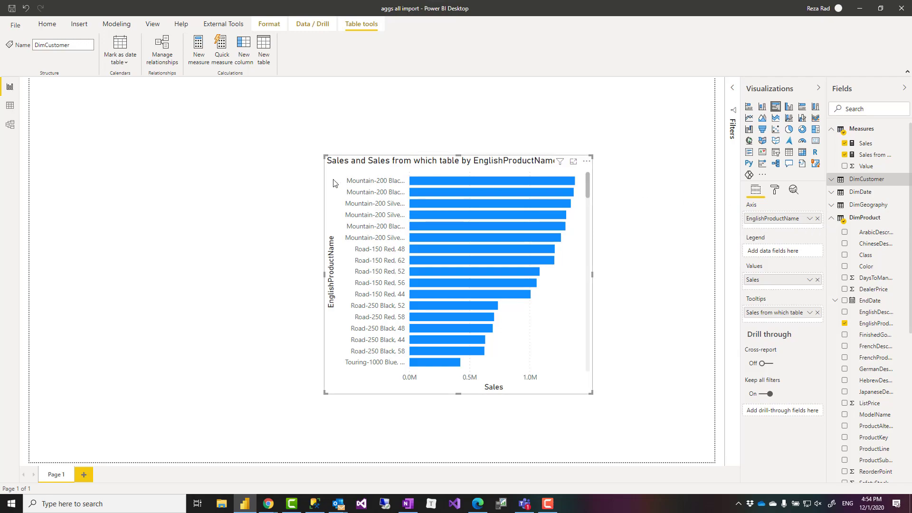
Show the table relationships in Model view.
left_click(9, 127)
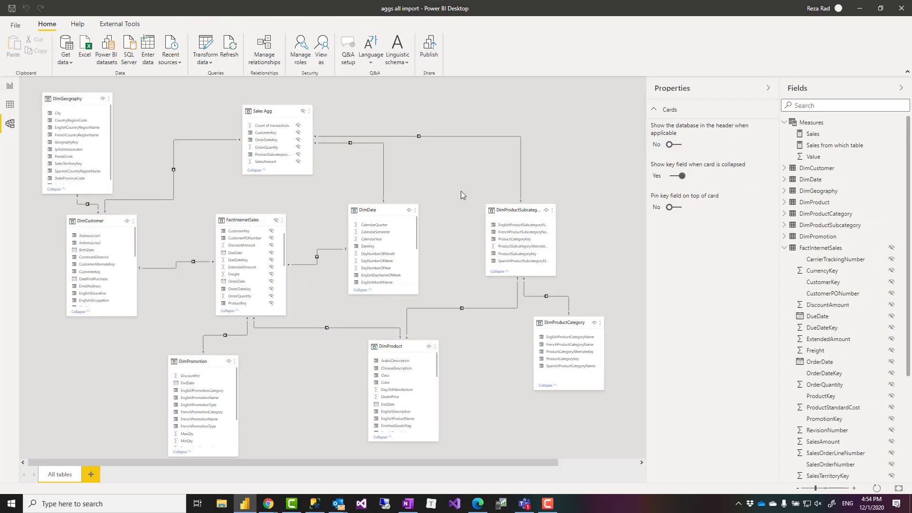